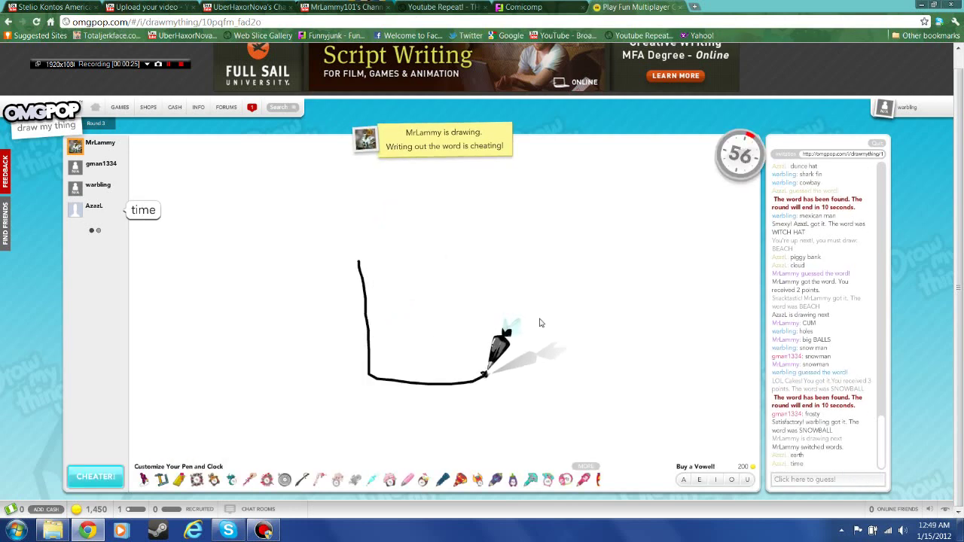
Guess 'nighttie' and then 'nighttime' in the chat box.
left_click(825, 478)
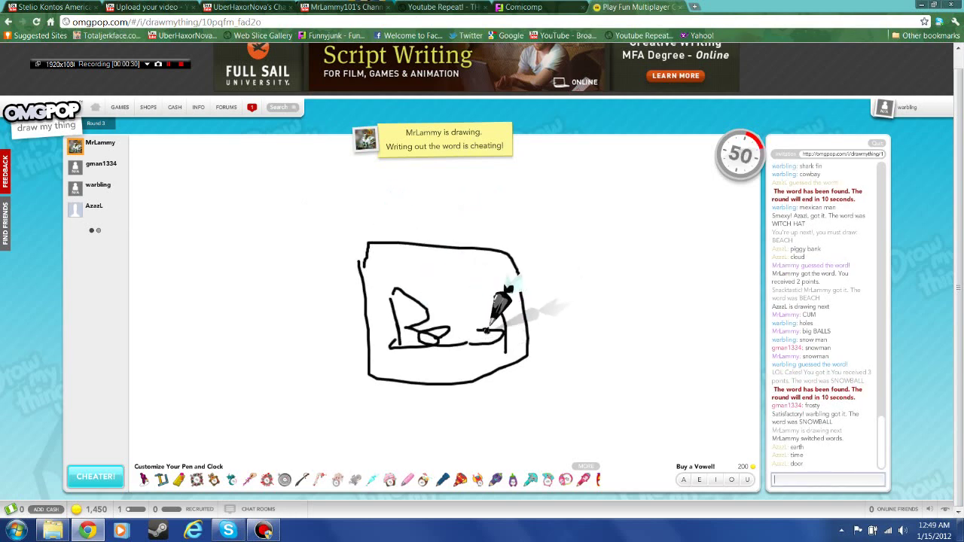
type("nightti")
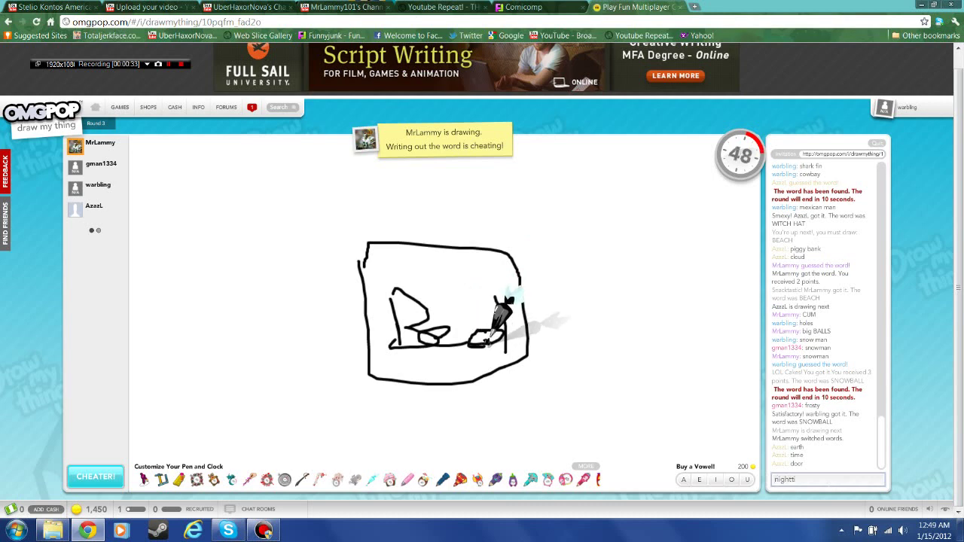
type("ebedtime")
key("Return")
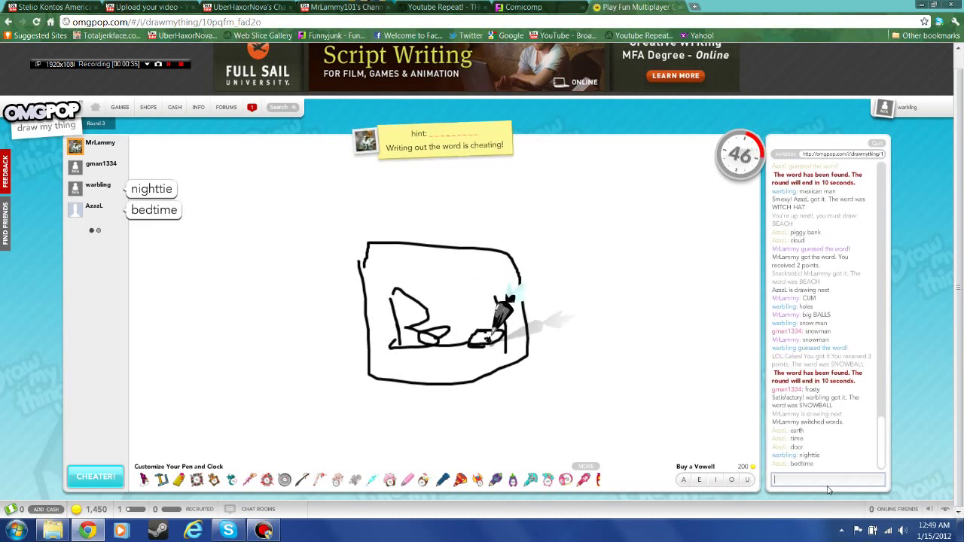
type("t")
key("BackSpace")
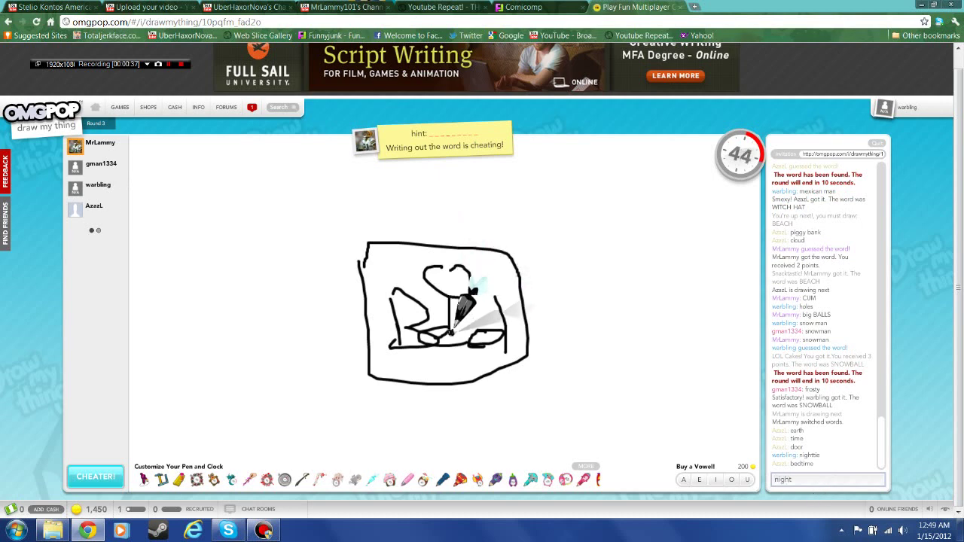
type("nighttime")
key("Return")
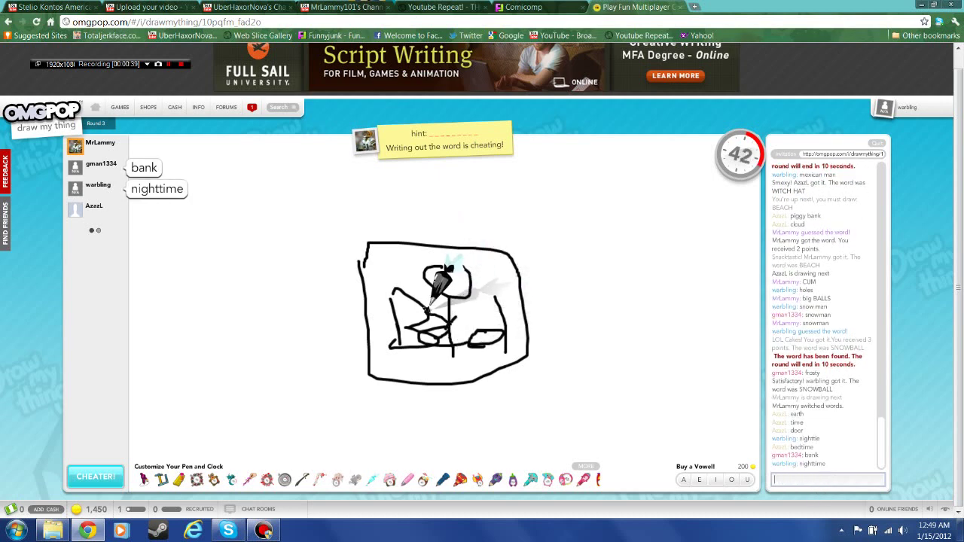
type("d")
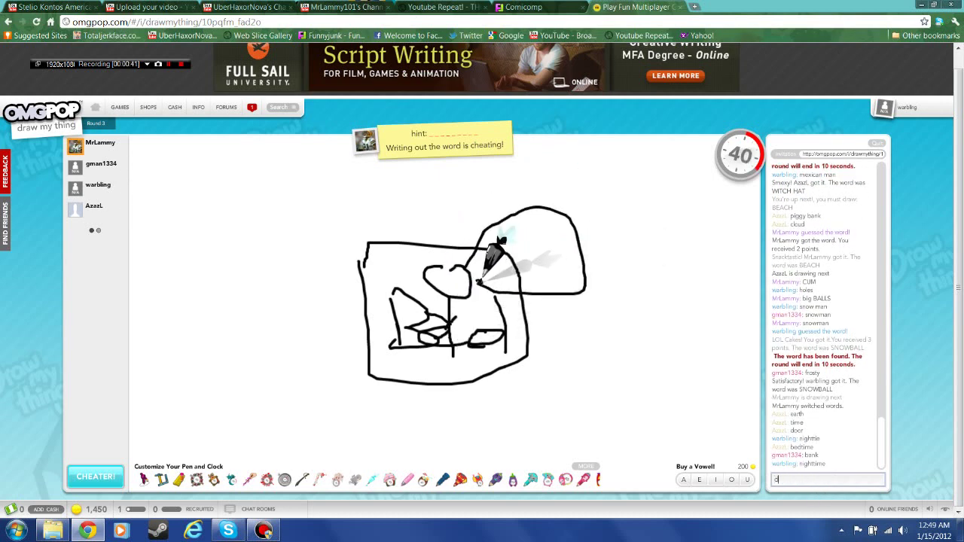
type("ni")
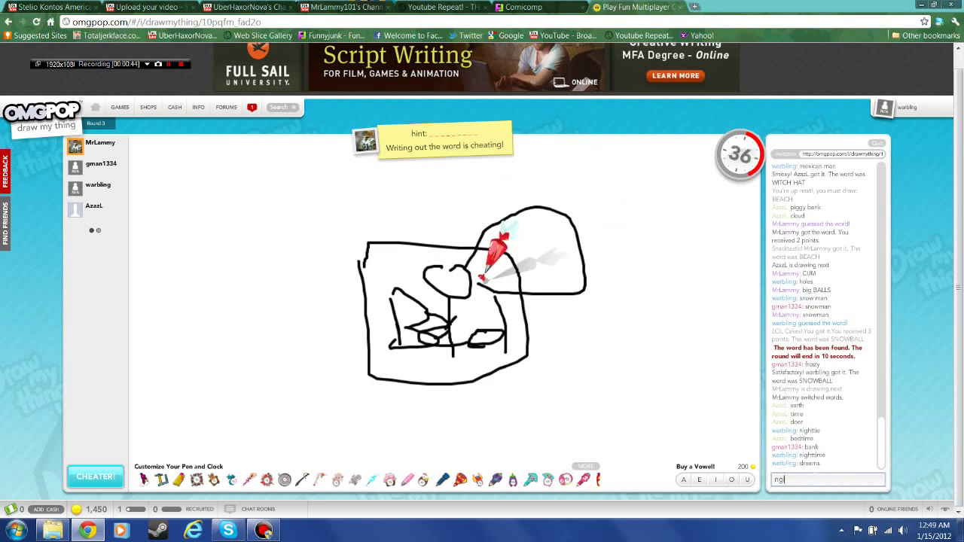
type("htme")
type("ars")
Submit nightmare spellings: nightmears, nightmeers, nightmers, nightmeirs, then nightmeers again.
key("Return")
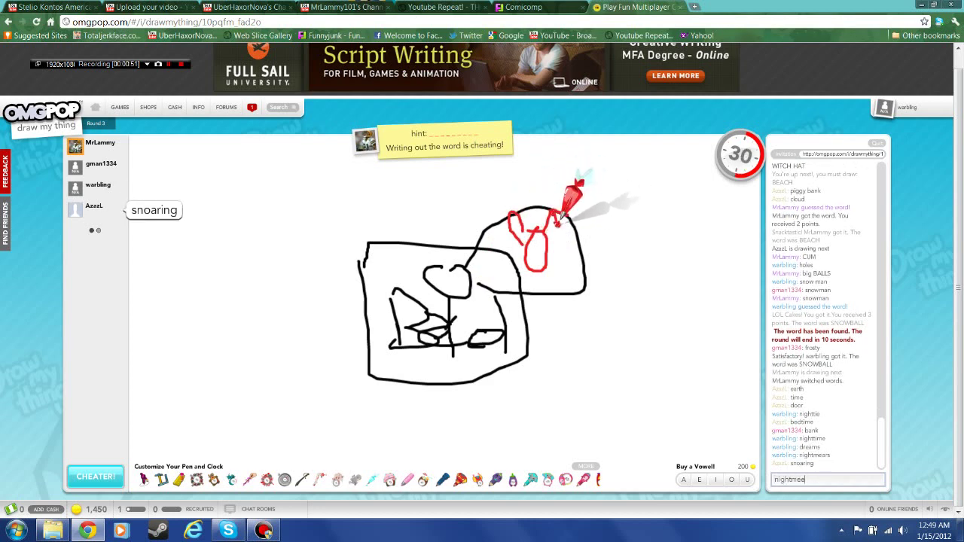
type("nightmeers")
key("Return")
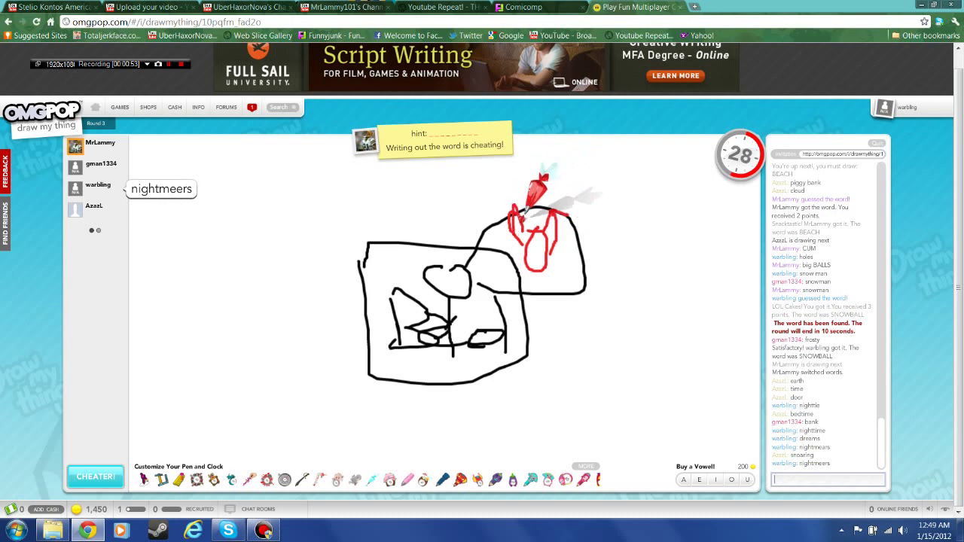
type("nightmers")
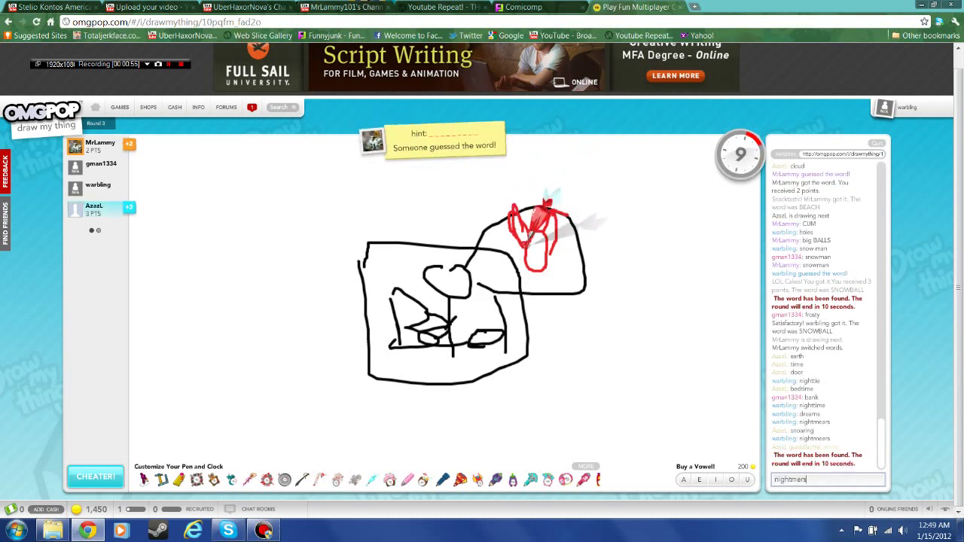
key("Return")
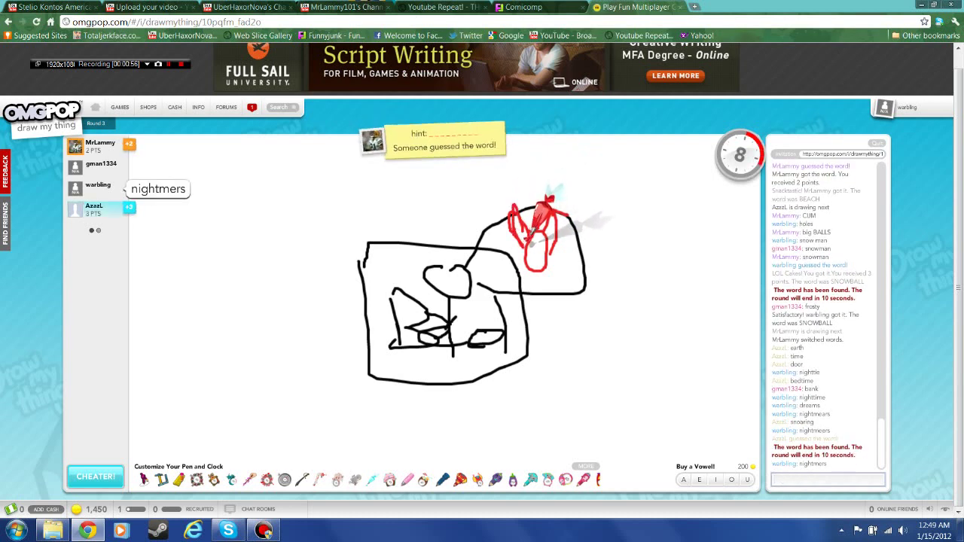
type("night")
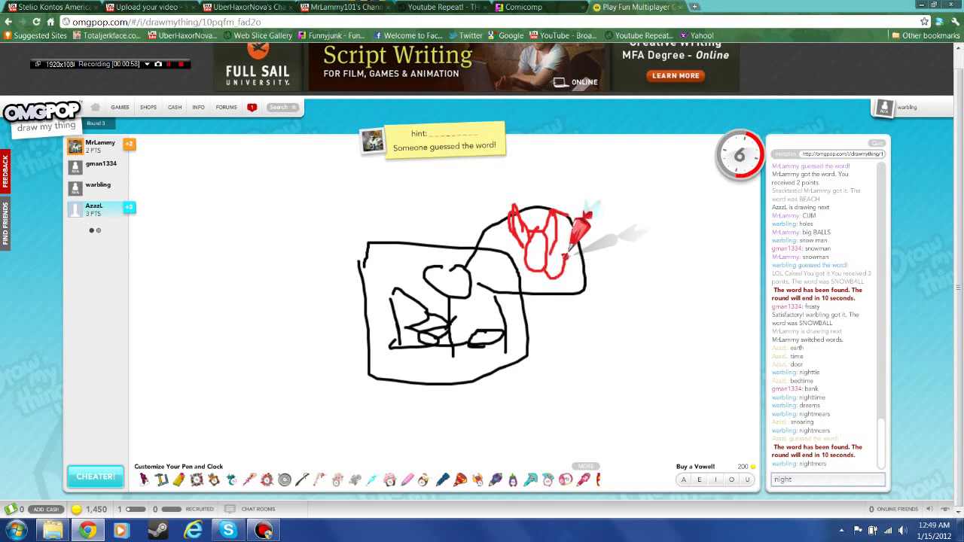
type("meirs")
key("Return")
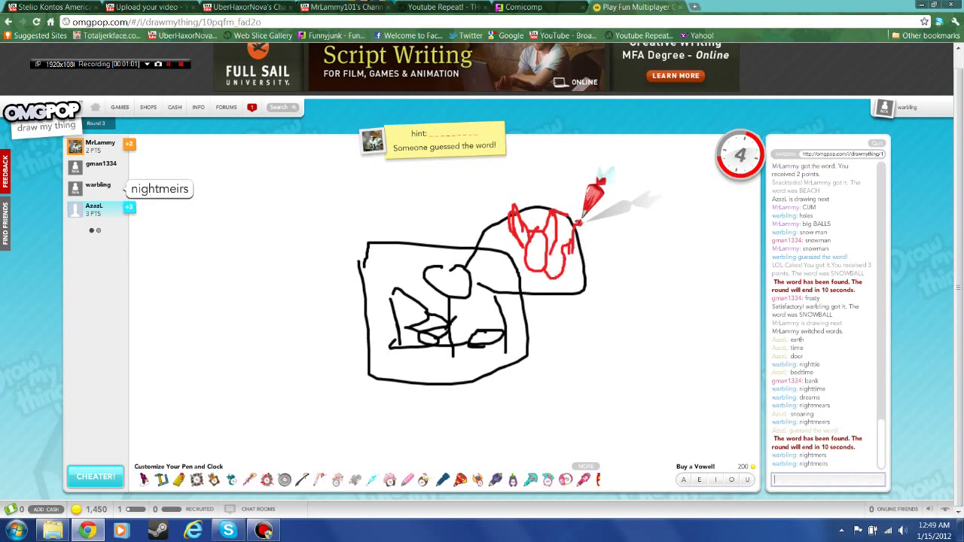
type("nightmeers")
key("Return")
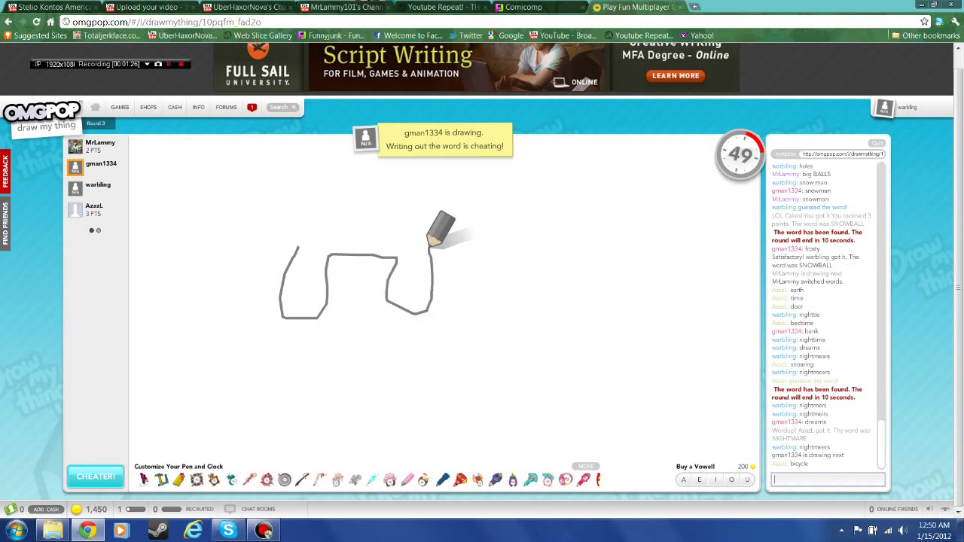
type("utte")
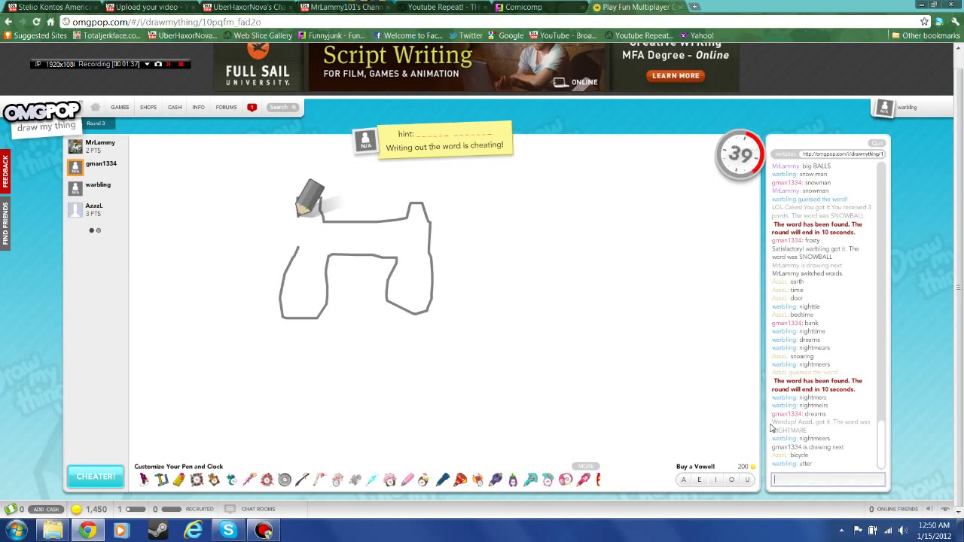
type("sin")
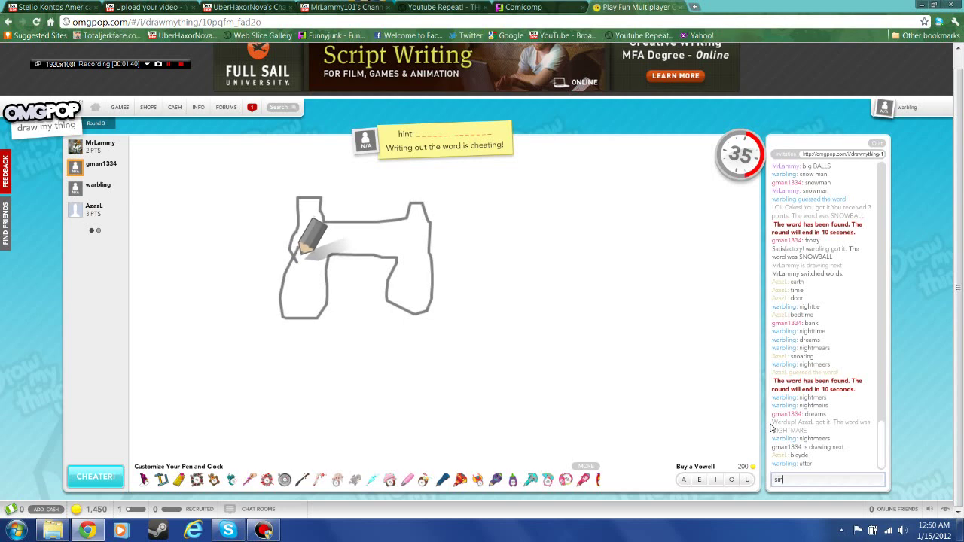
type(" fa")
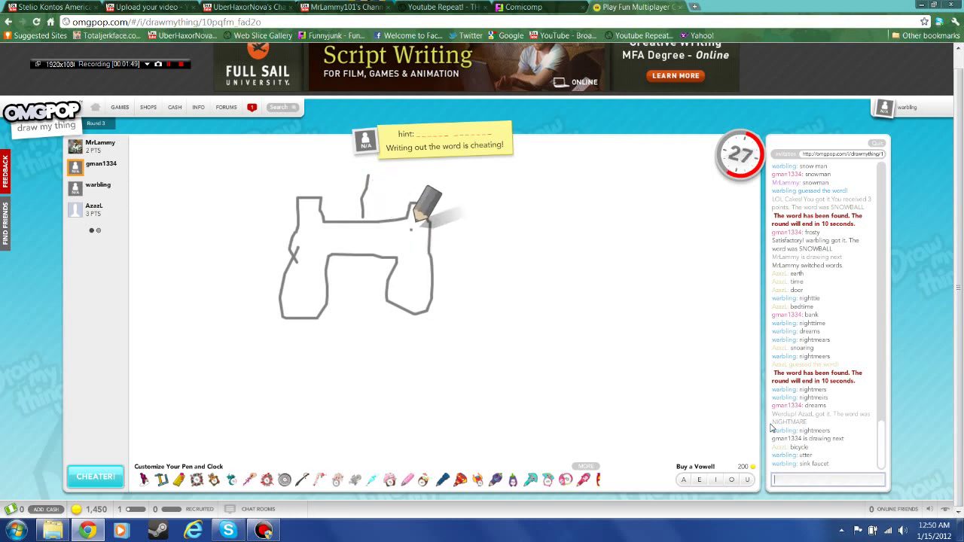
type("b")
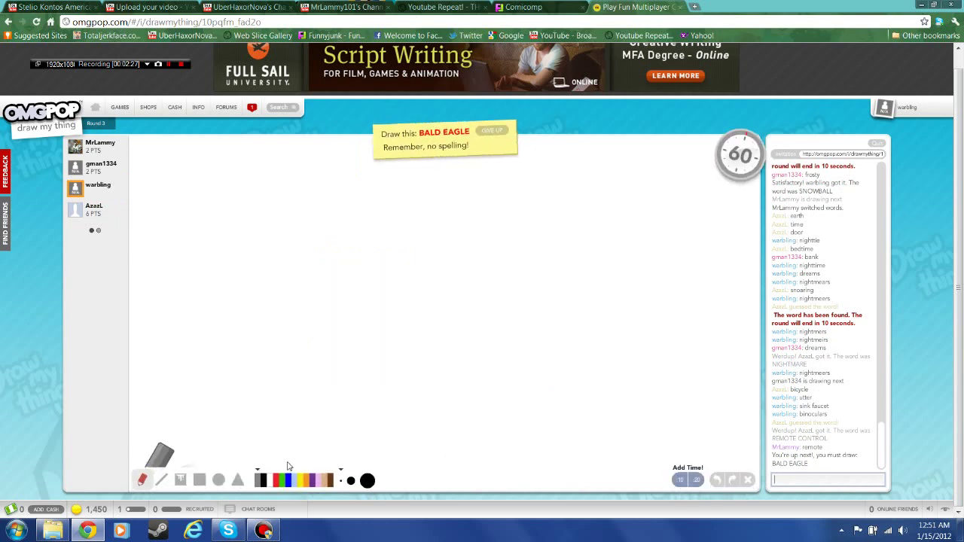
Draw a blue oval, then the eagle's black body and wing inside it.
left_click(289, 480)
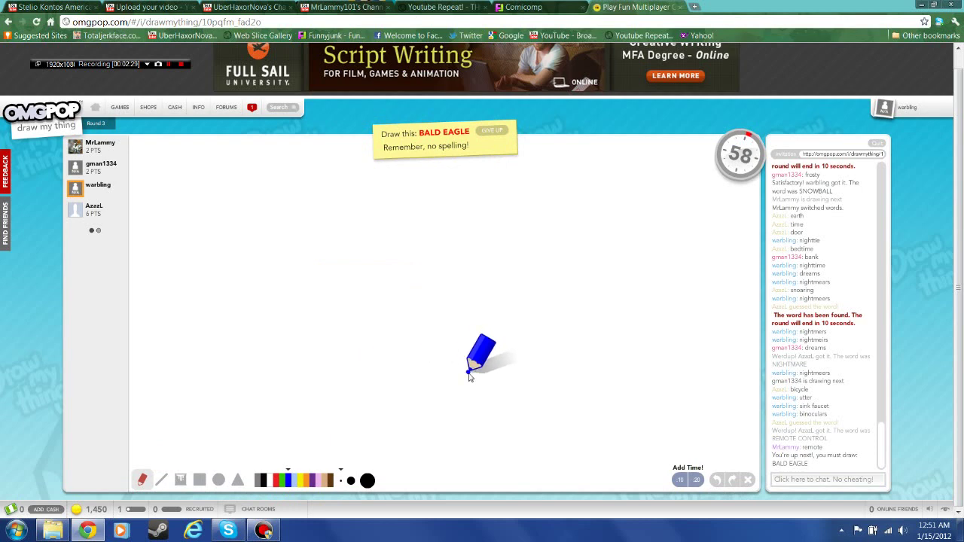
mouse_move(469, 373)
left_mouse_down()
mouse_move(575, 276)
mouse_move(528, 377)
mouse_move(454, 376)
left_mouse_up()
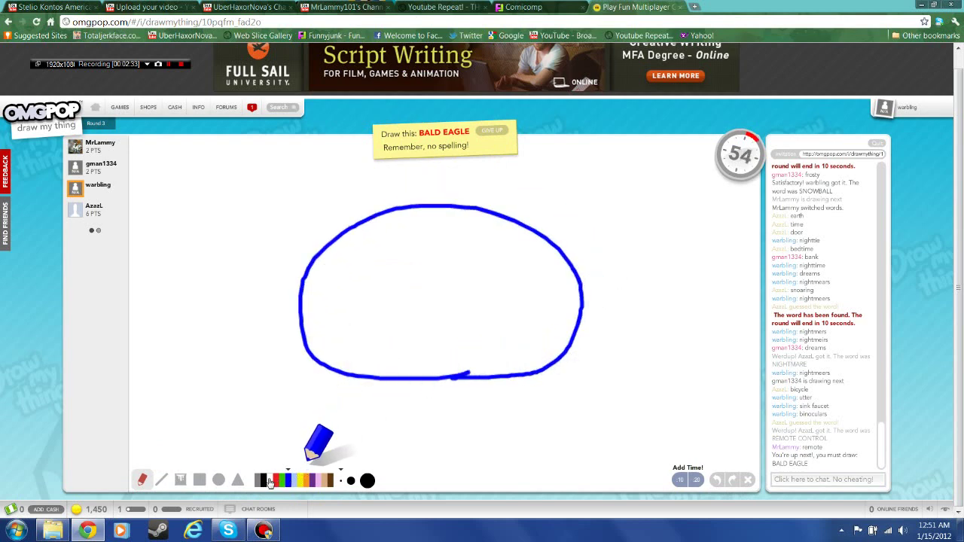
left_click(265, 481)
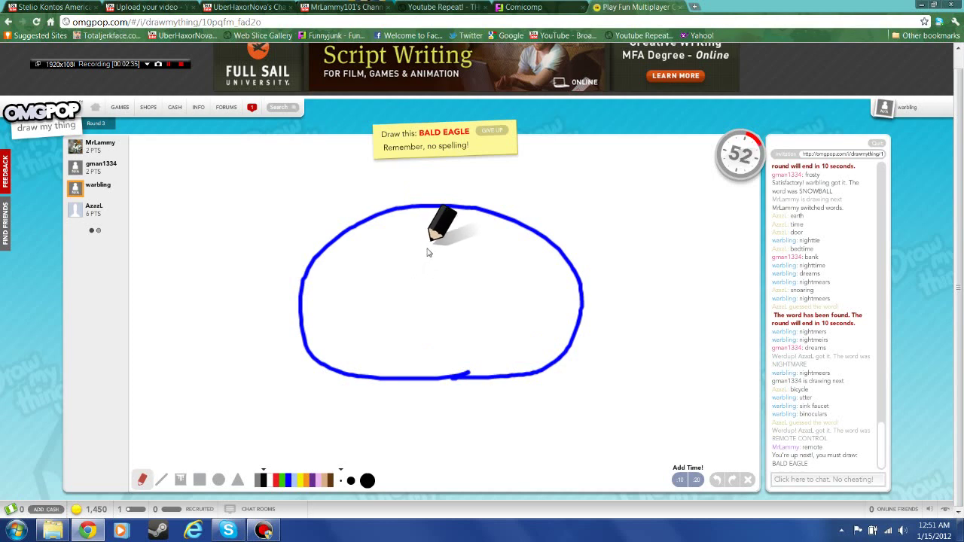
mouse_move(437, 247)
left_mouse_down()
mouse_move(419, 261)
mouse_move(429, 326)
mouse_move(462, 276)
mouse_move(442, 237)
left_mouse_up()
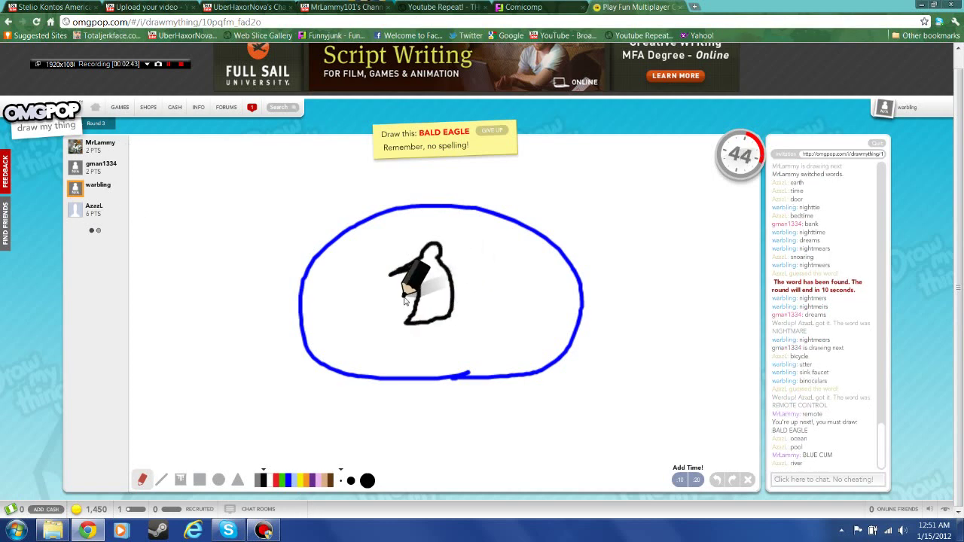
left_click_drag(452, 273, 460, 289)
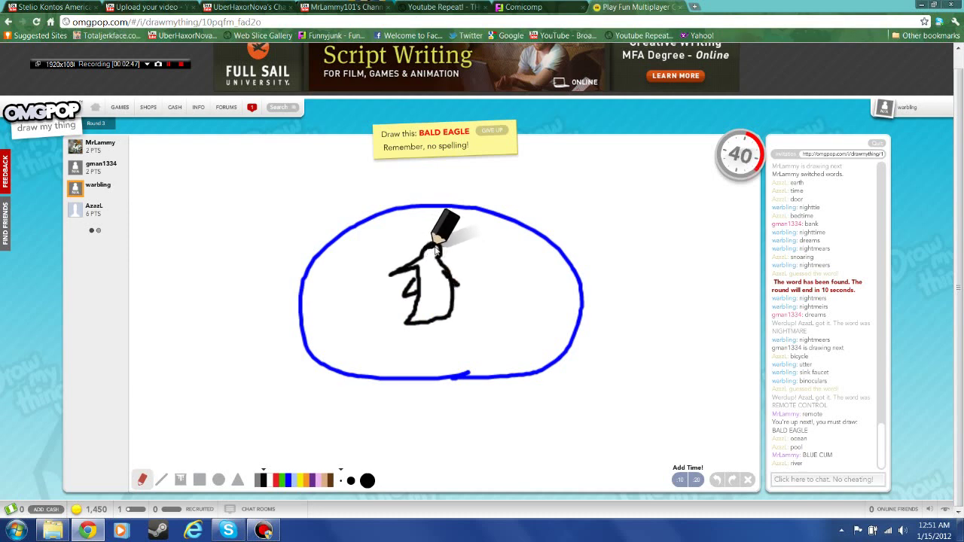
mouse_move(370, 229)
left_mouse_down()
mouse_move(453, 246)
mouse_move(491, 240)
mouse_move(504, 272)
mouse_move(481, 261)
left_mouse_up()
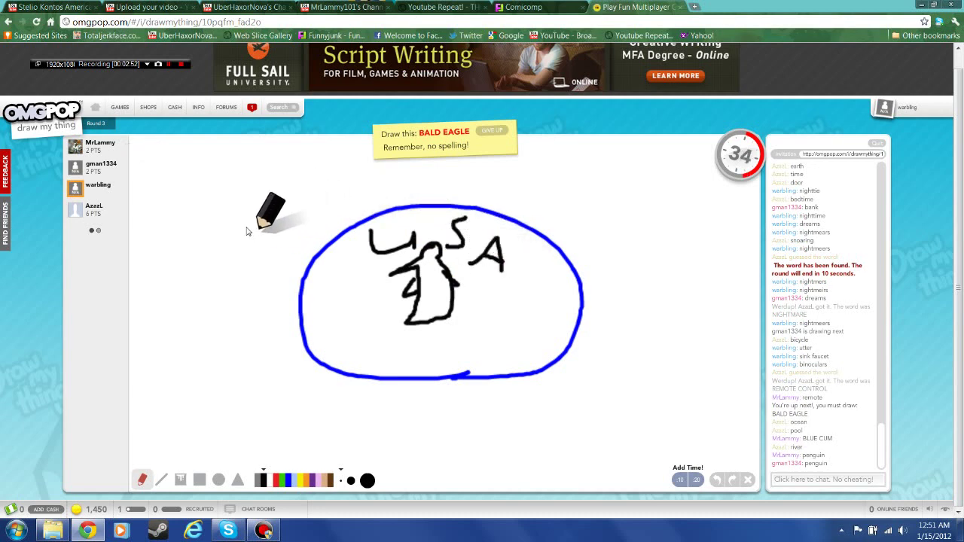
Write 'Oval Office' above the oval and add the eagle's wing, head and legs.
left_click_drag(252, 226, 247, 230)
mouse_move(326, 181)
left_mouse_down()
mouse_move(369, 179)
mouse_move(397, 197)
mouse_move(421, 173)
mouse_move(469, 198)
mouse_move(492, 176)
mouse_move(484, 194)
mouse_move(499, 201)
mouse_move(520, 181)
mouse_move(524, 209)
mouse_move(567, 211)
mouse_move(594, 234)
left_mouse_up()
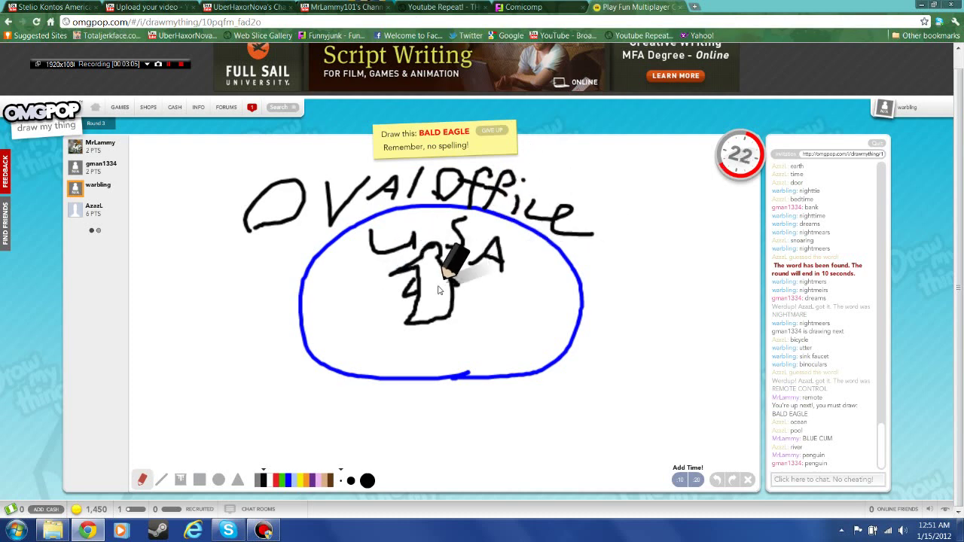
left_click_drag(452, 275, 473, 294)
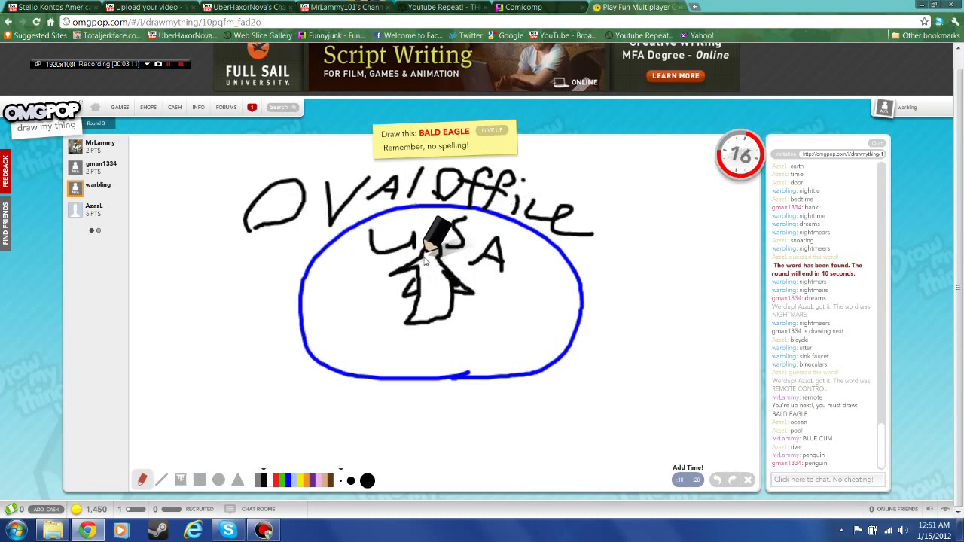
left_click_drag(428, 256, 437, 250)
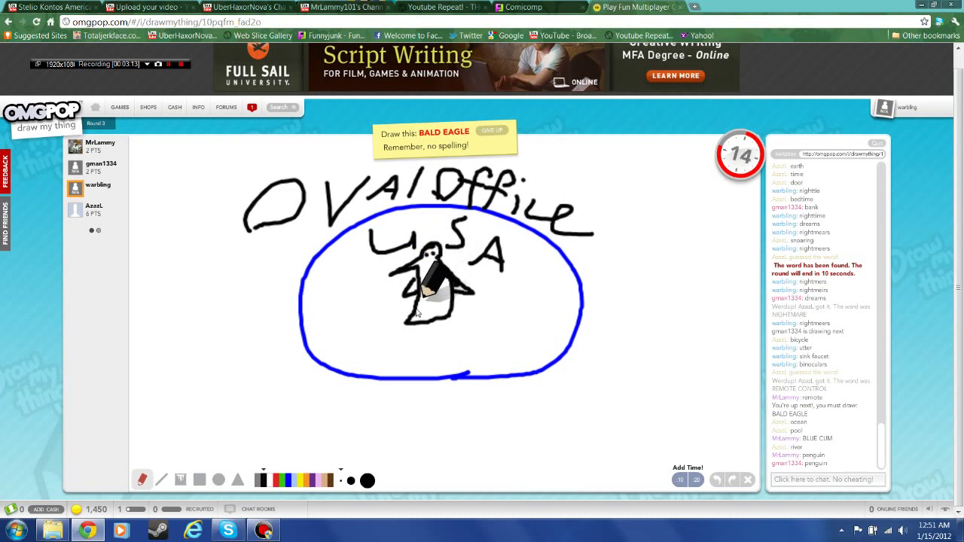
mouse_move(408, 325)
left_mouse_down()
mouse_move(400, 335)
mouse_move(407, 345)
mouse_move(432, 325)
mouse_move(433, 342)
mouse_move(458, 339)
mouse_move(457, 316)
left_mouse_up()
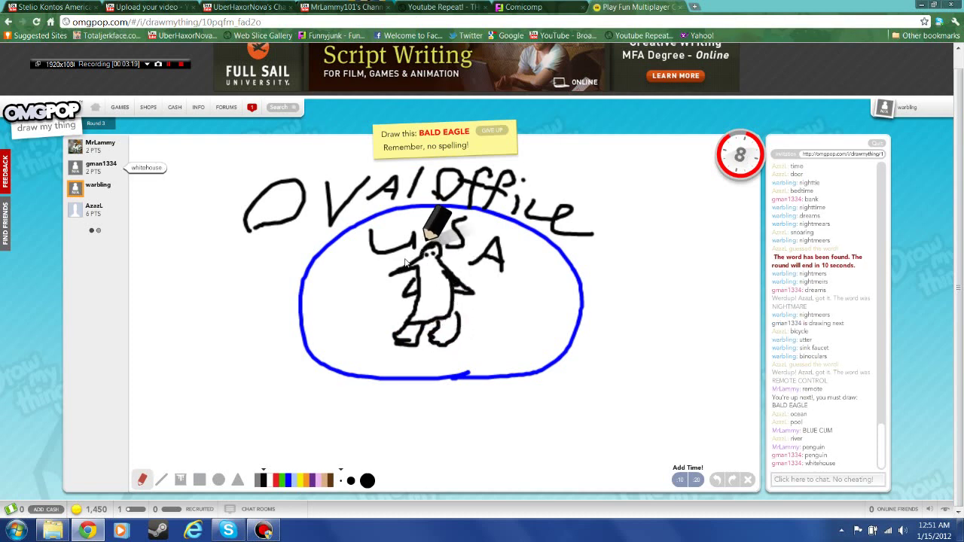
Draw arrows pointing at the eagle from the right and left.
left_click_drag(482, 305, 555, 366)
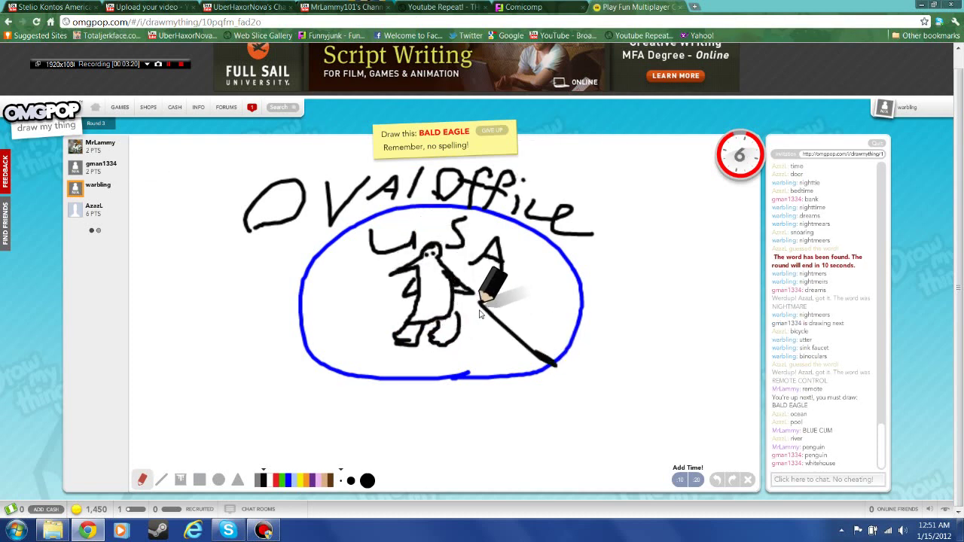
mouse_move(479, 354)
left_mouse_down()
mouse_move(479, 301)
mouse_move(523, 316)
left_mouse_up()
mouse_move(298, 313)
left_mouse_down()
mouse_move(369, 292)
mouse_move(369, 323)
left_mouse_up()
left_click_drag(351, 281, 381, 290)
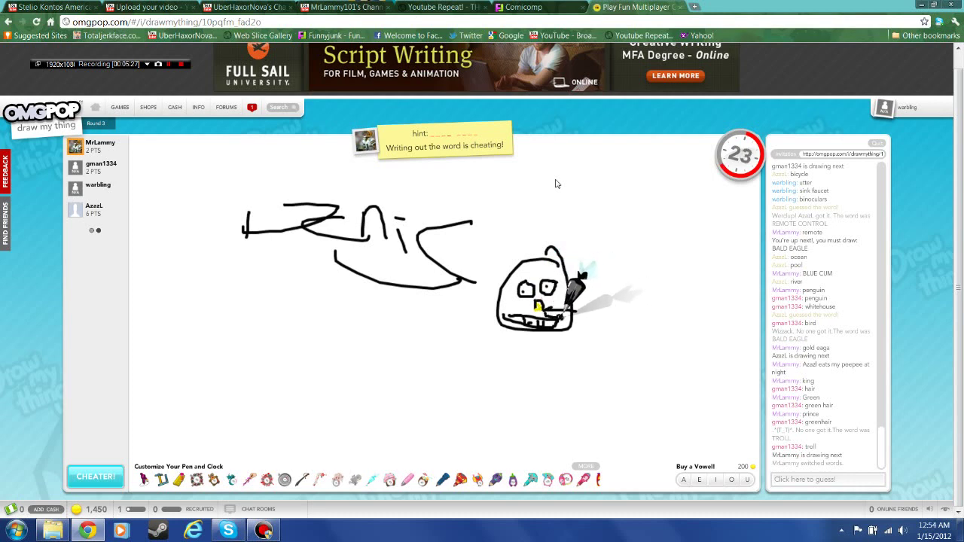
Guess 'snut' for the drawing in the chat box.
left_click(841, 481)
type("snut")
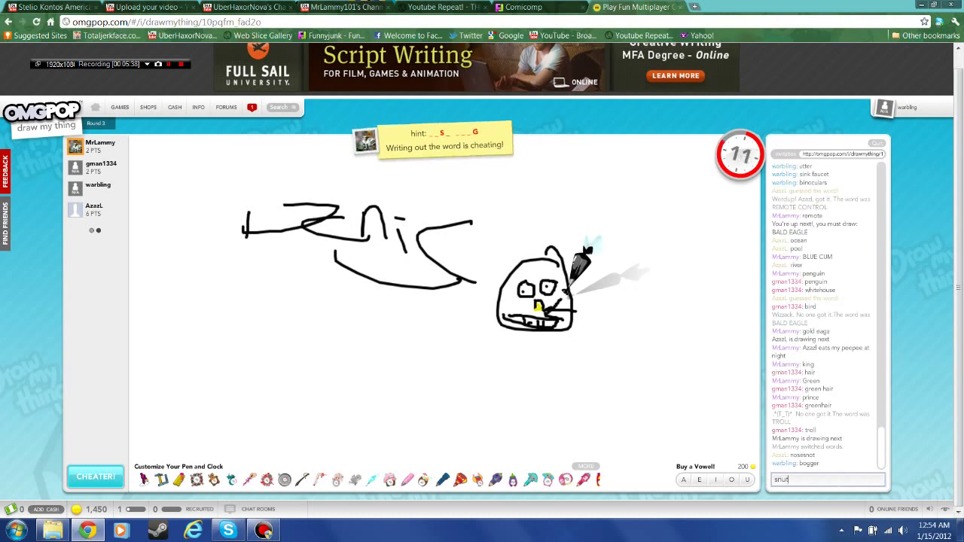
key("BackSpace")
key("BackSpace")
key("BackSpace")
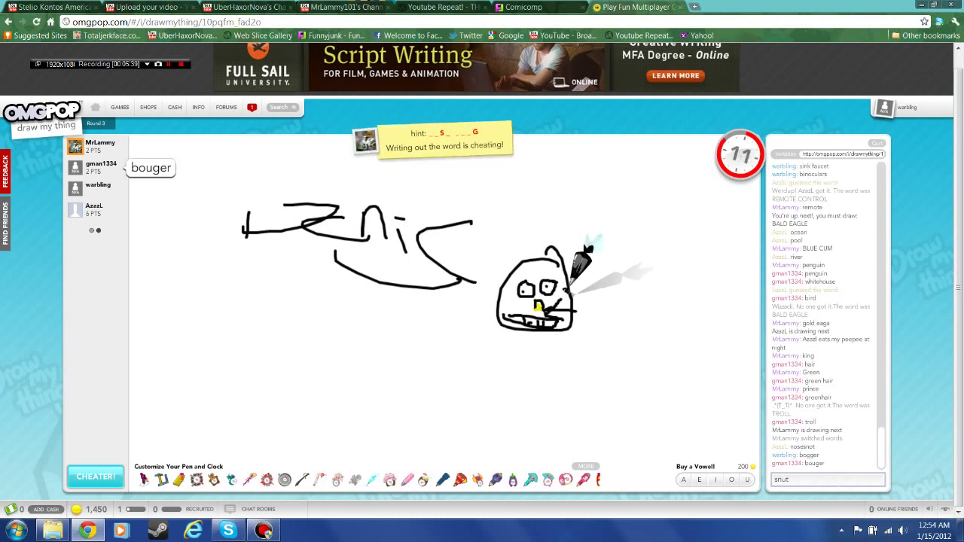
type("snut")
key("Return")
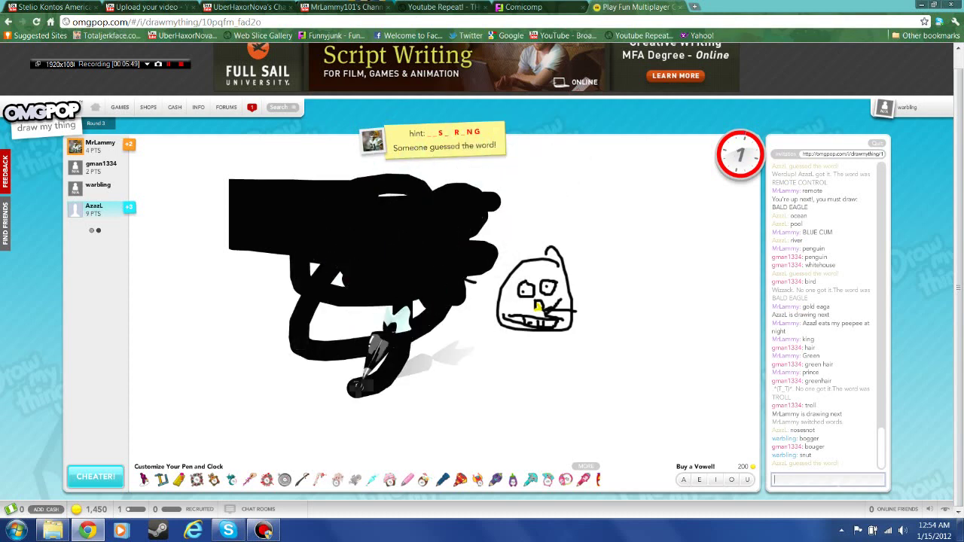
type("nosedg'nlsgaklgek")
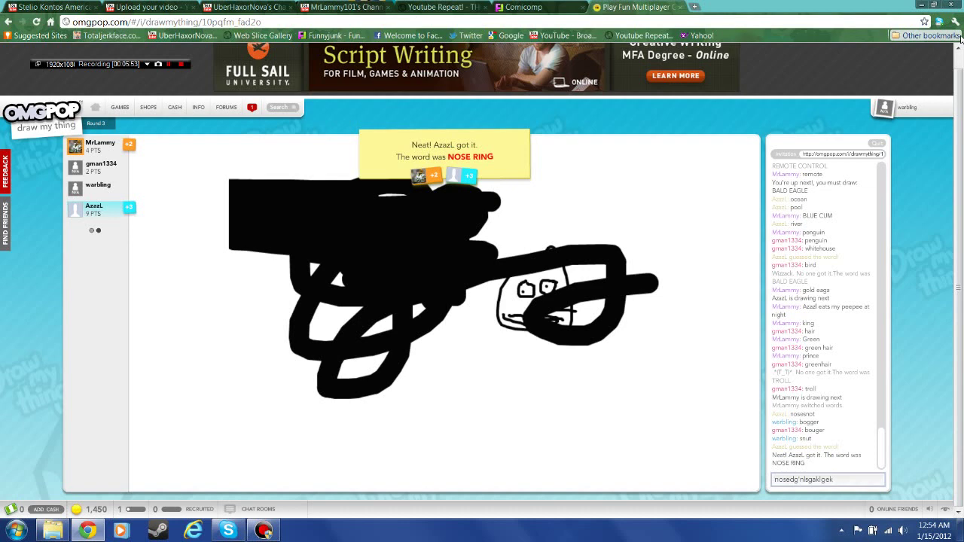
Post guesses pomogranet, lilbaby, toddler and such' for the new drawing.
key("Return")
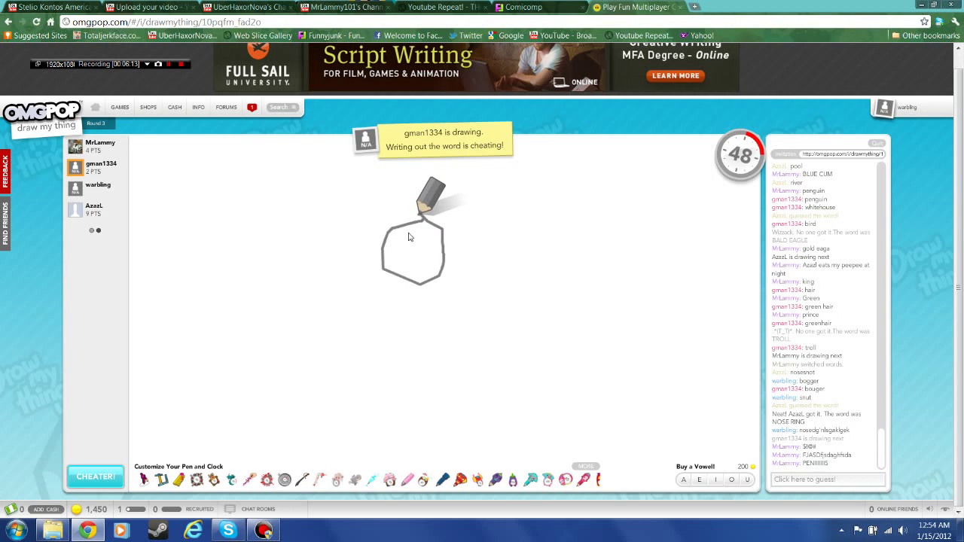
left_click(822, 485)
type("dish")
key("Return")
type("pomogranet")
key("Return")
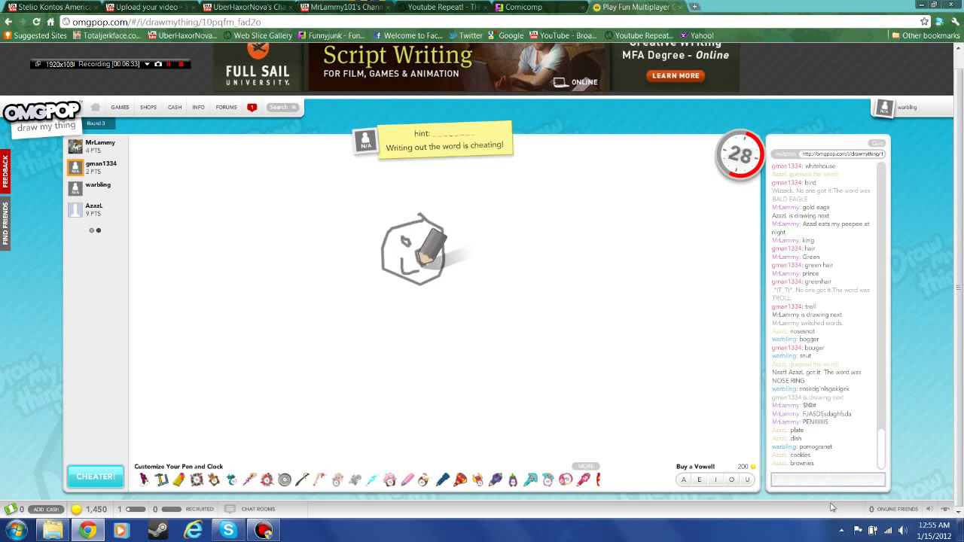
type("l")
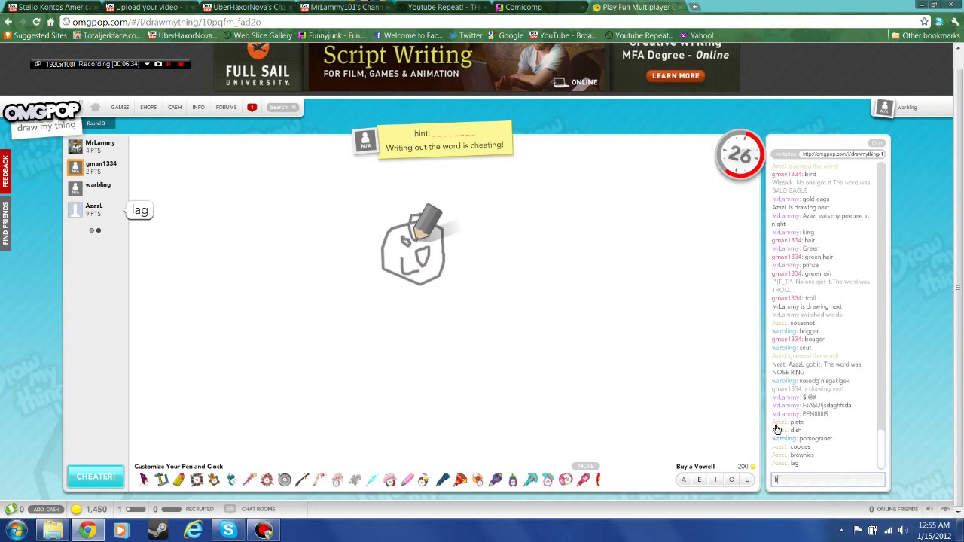
type("ilbaby")
key("Return")
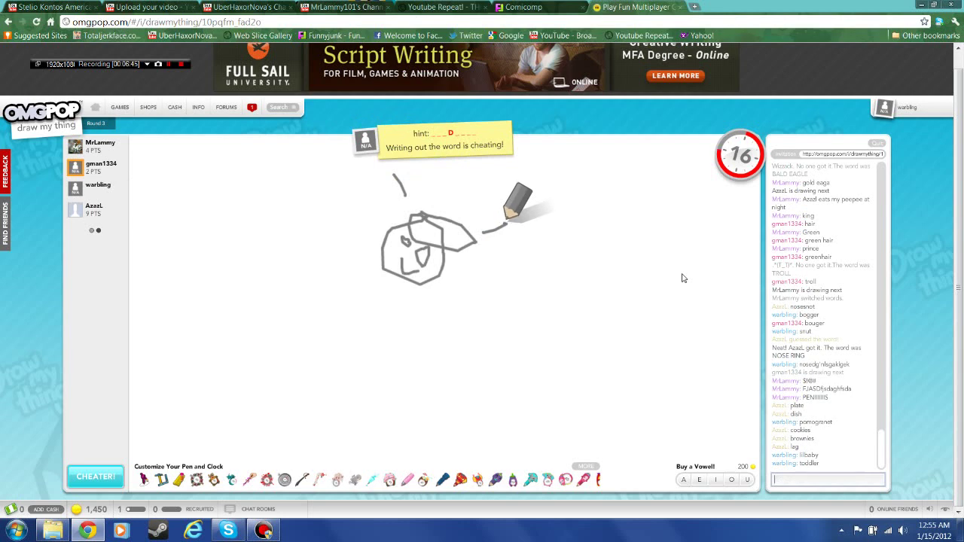
type("to")
key("BackSpace")
key("BackSpace")
key("BackSpace")
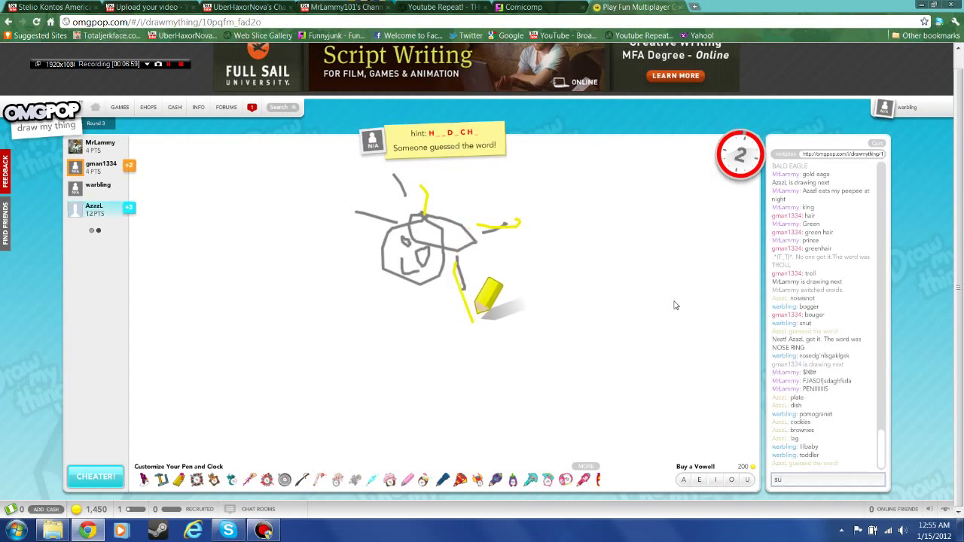
key("Return")
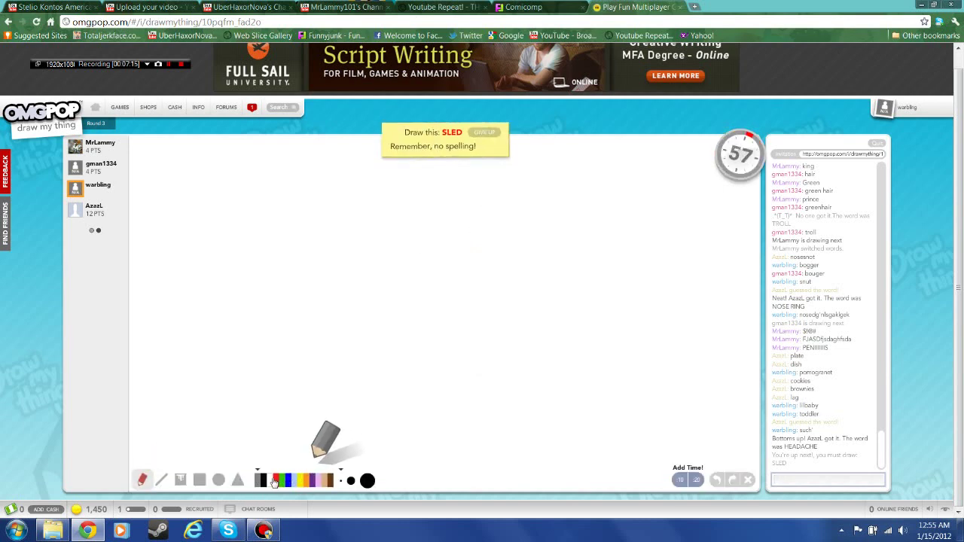
Draw the sled's two parallel curves in brown.
left_click(273, 482)
left_click(291, 483)
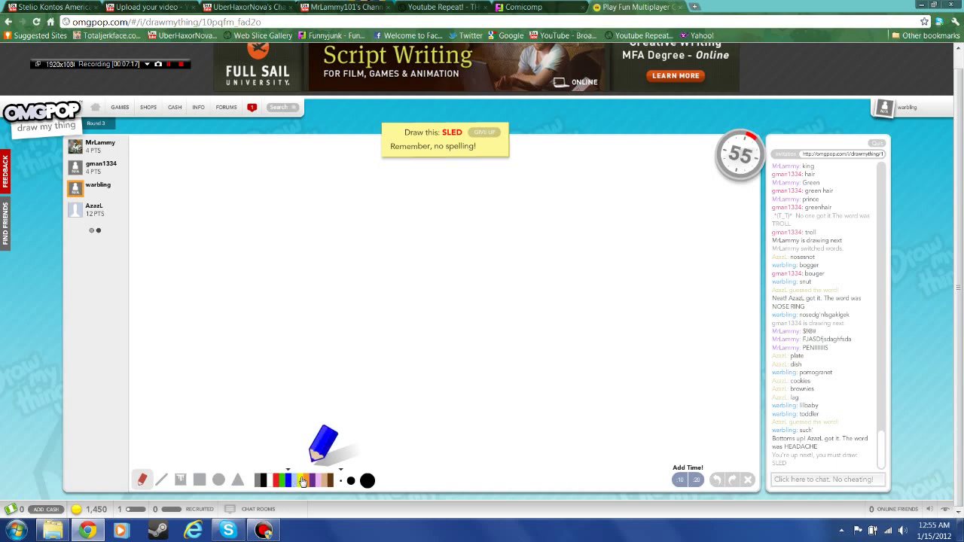
left_click(330, 482)
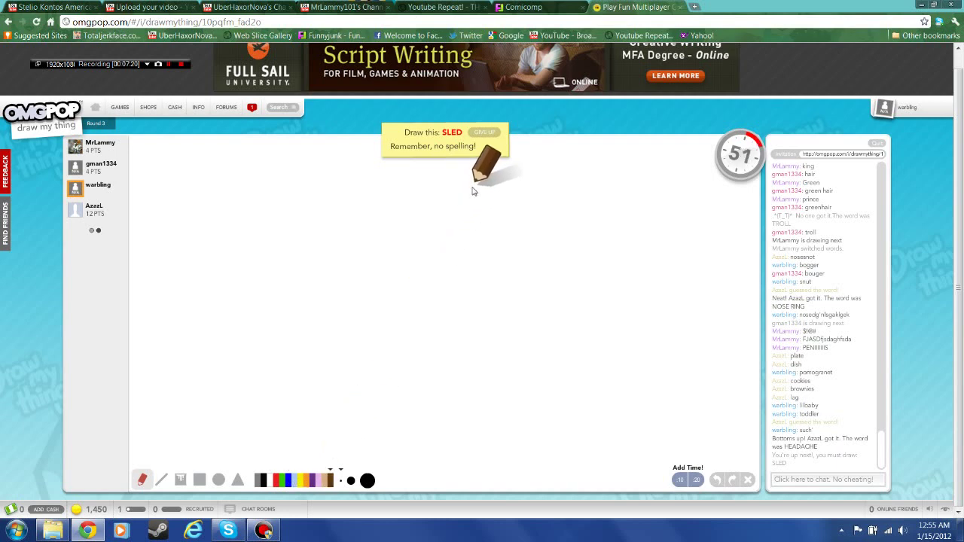
left_click_drag(472, 187, 288, 340)
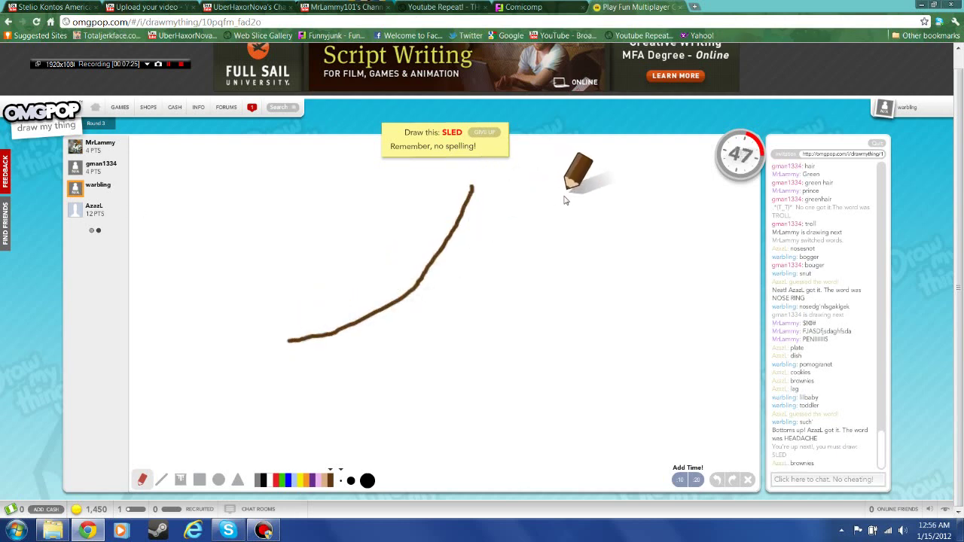
mouse_move(565, 195)
left_mouse_down()
mouse_move(478, 329)
mouse_move(386, 371)
mouse_move(335, 380)
left_mouse_up()
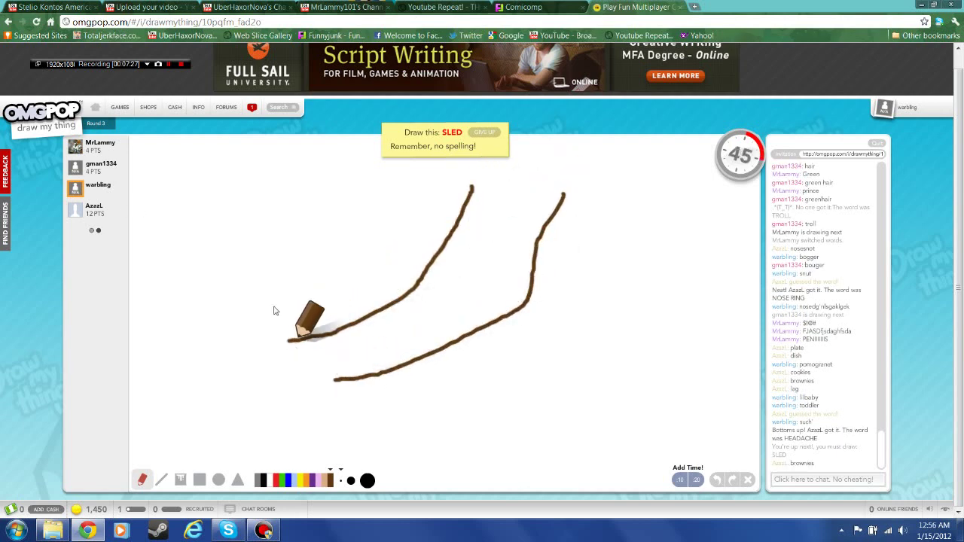
Write 'Snow' in brown to the left of the sled.
mouse_move(203, 186)
left_mouse_down()
mouse_move(211, 268)
mouse_move(150, 293)
left_mouse_up()
mouse_move(232, 218)
left_mouse_down()
mouse_move(273, 236)
mouse_move(271, 276)
left_mouse_up()
mouse_move(322, 226)
left_mouse_down()
mouse_move(334, 219)
mouse_move(351, 248)
mouse_move(375, 229)
left_mouse_up()
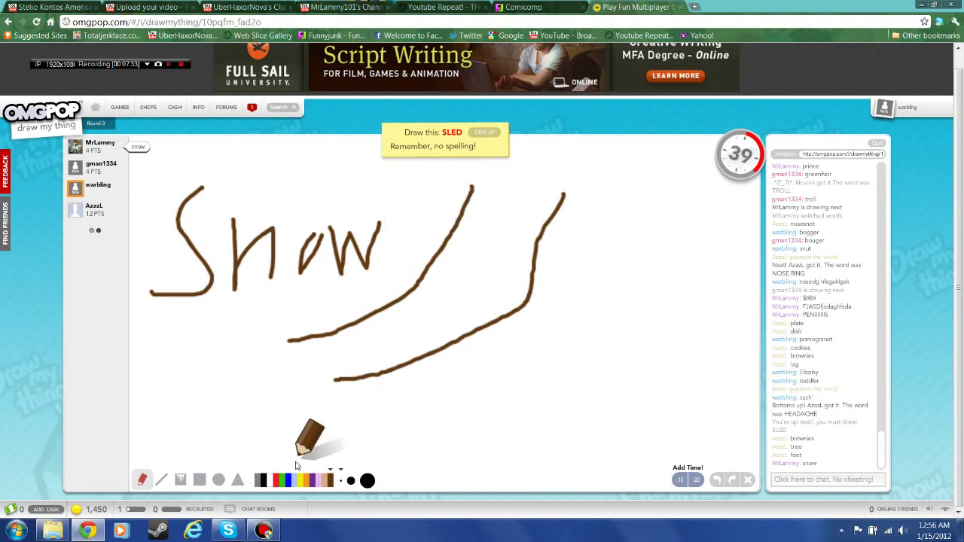
Add a red seat on the sled and a black rider above it.
left_click(279, 480)
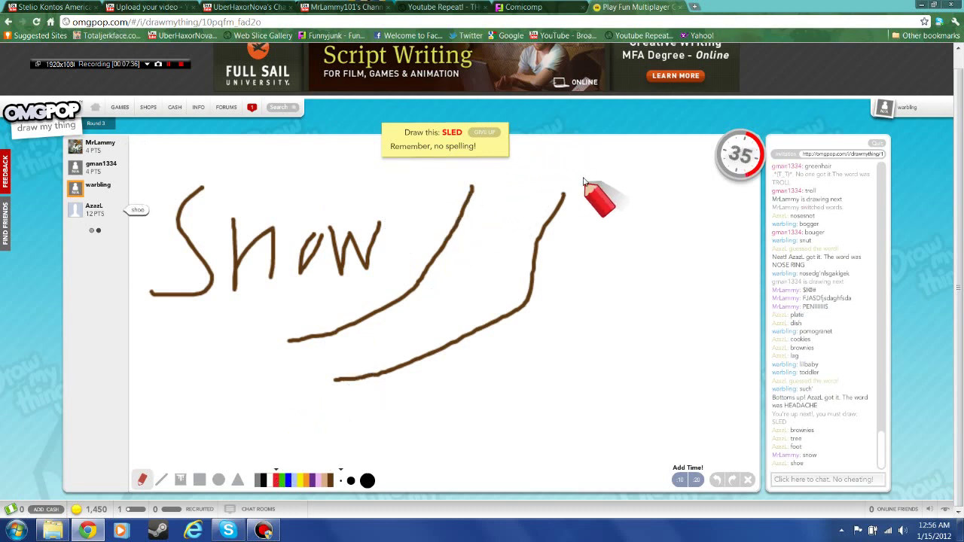
mouse_move(587, 174)
left_mouse_down()
mouse_move(491, 198)
mouse_move(518, 175)
mouse_move(516, 193)
left_mouse_up()
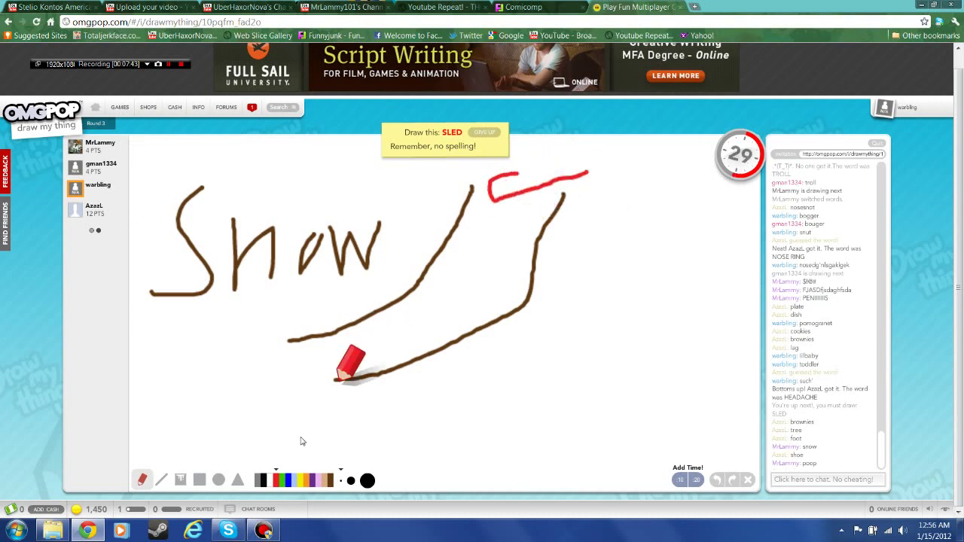
left_click(266, 482)
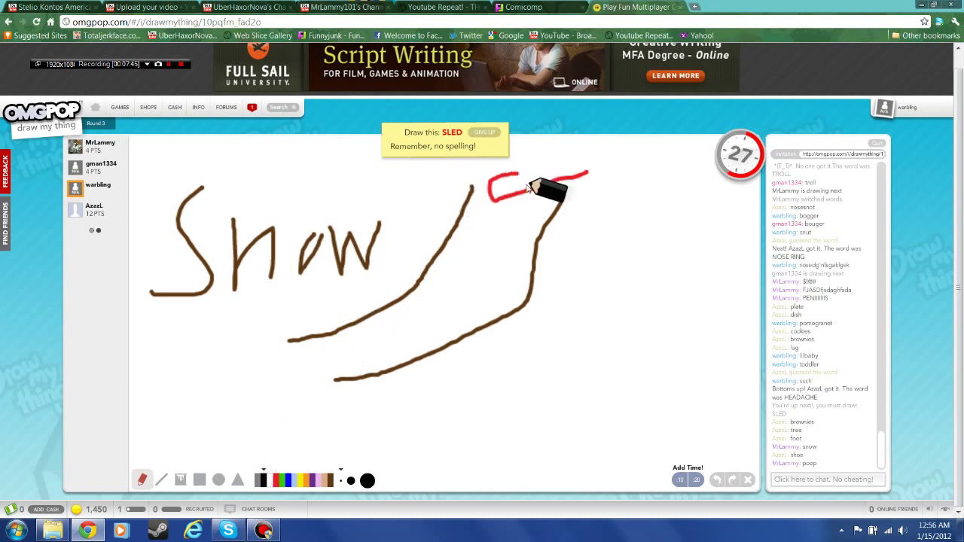
left_click_drag(543, 144, 549, 151)
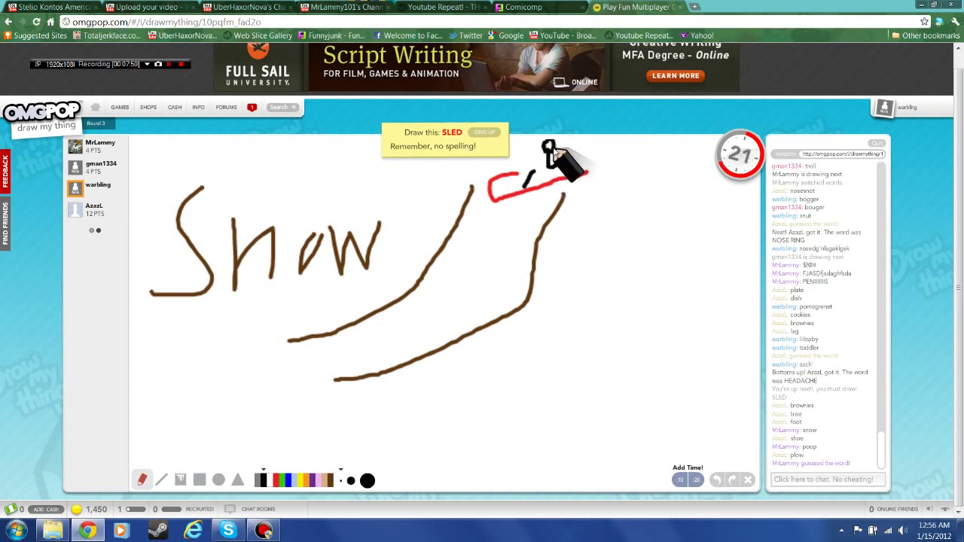
mouse_move(549, 154)
left_mouse_down()
mouse_move(551, 183)
mouse_move(536, 183)
left_mouse_up()
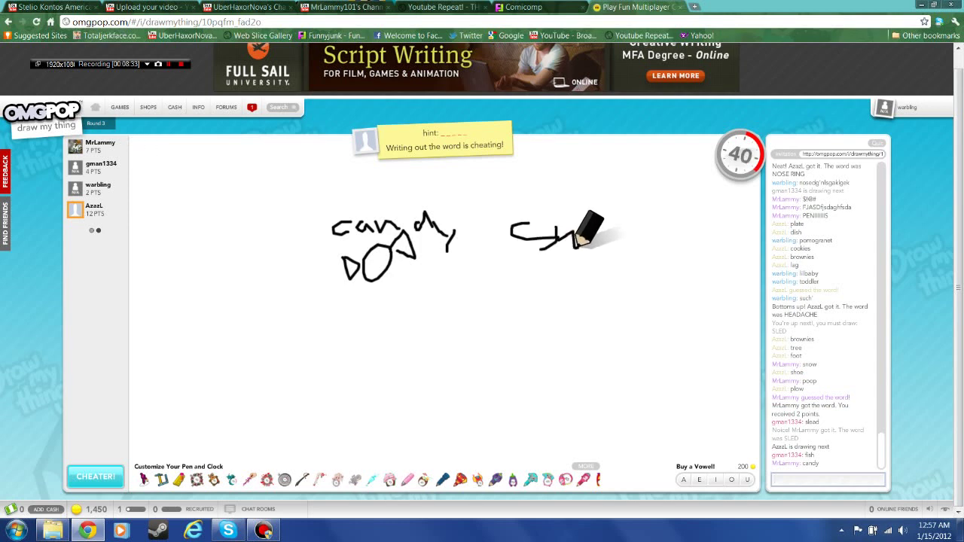
type("pec")
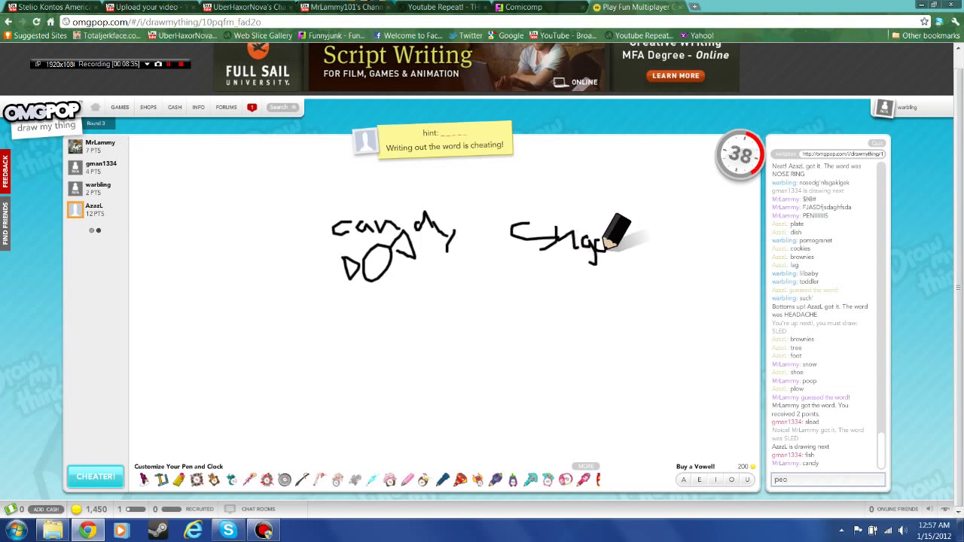
Submit guesses cady and nandy, then the correct guess 'sweet'.
key("BackSpace")
type("d")
type("hile trap")
key("Return")
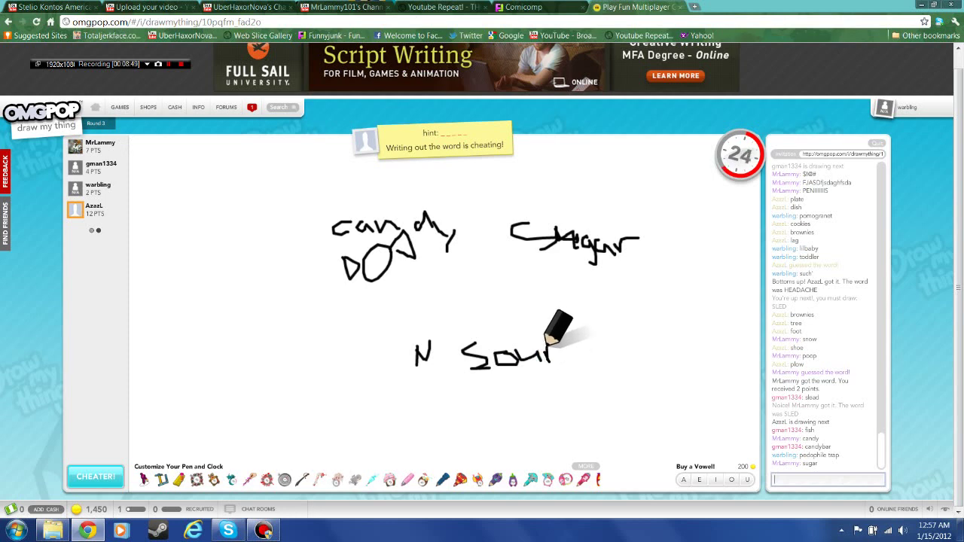
type("can")
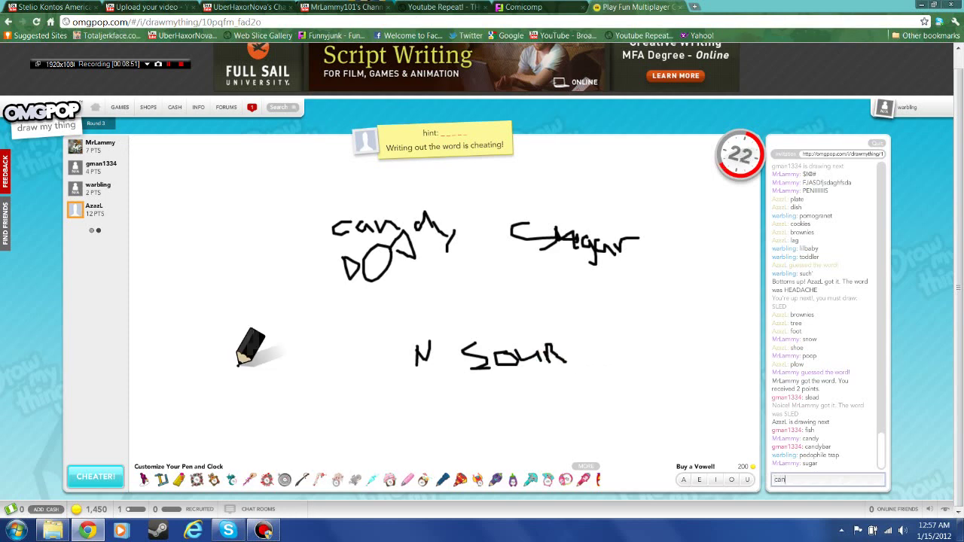
key("BackSpace")
key("BackSpace")
key("BackSpace")
type("cady")
key("Return")
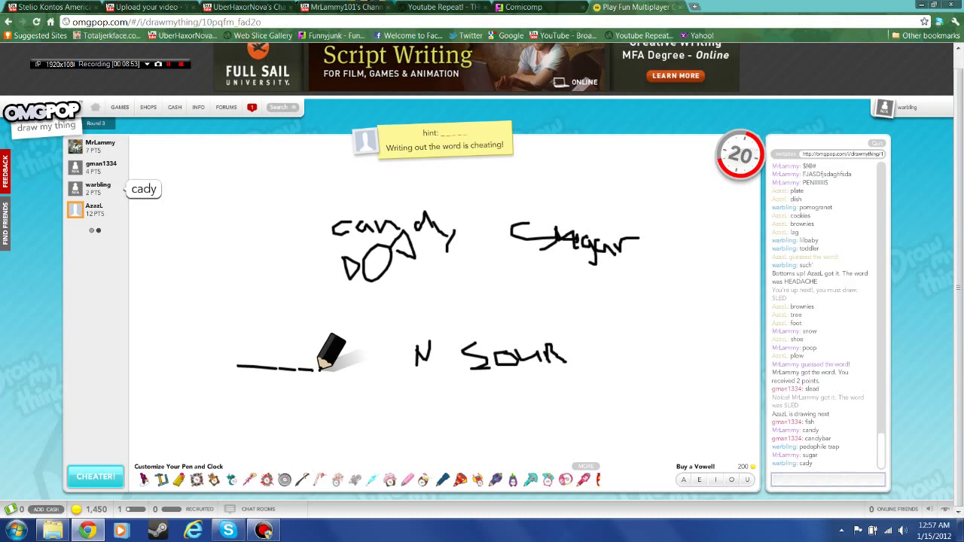
type("r")
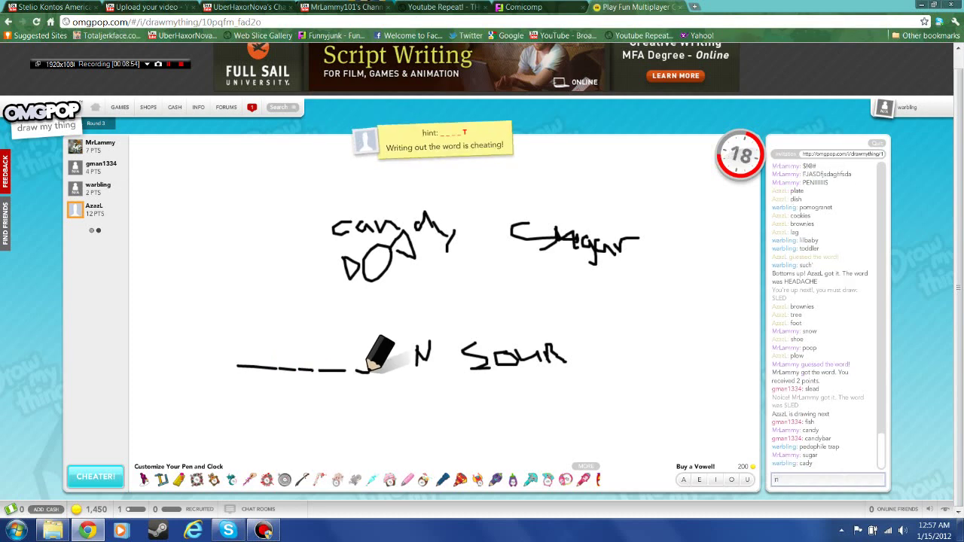
type("nandy")
key("Return")
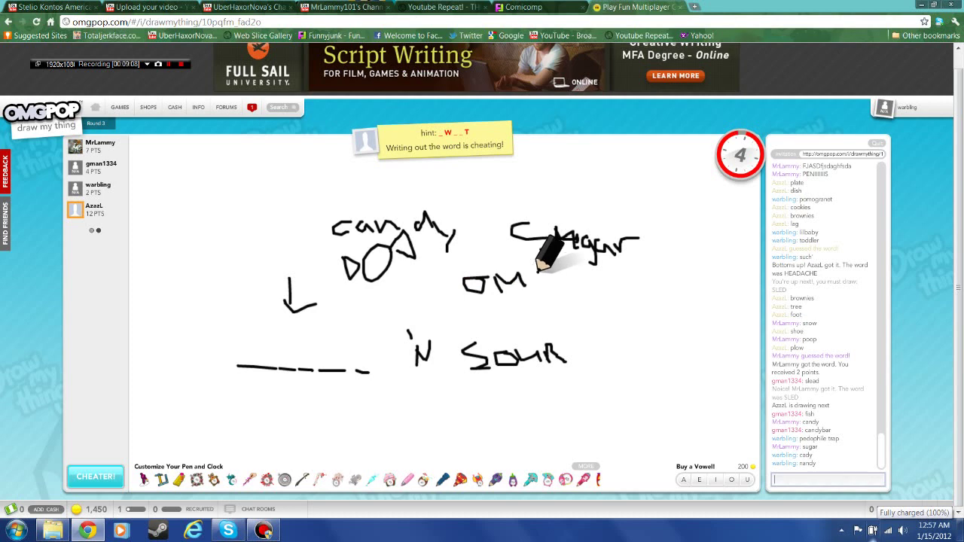
type("sweet")
key("Return")
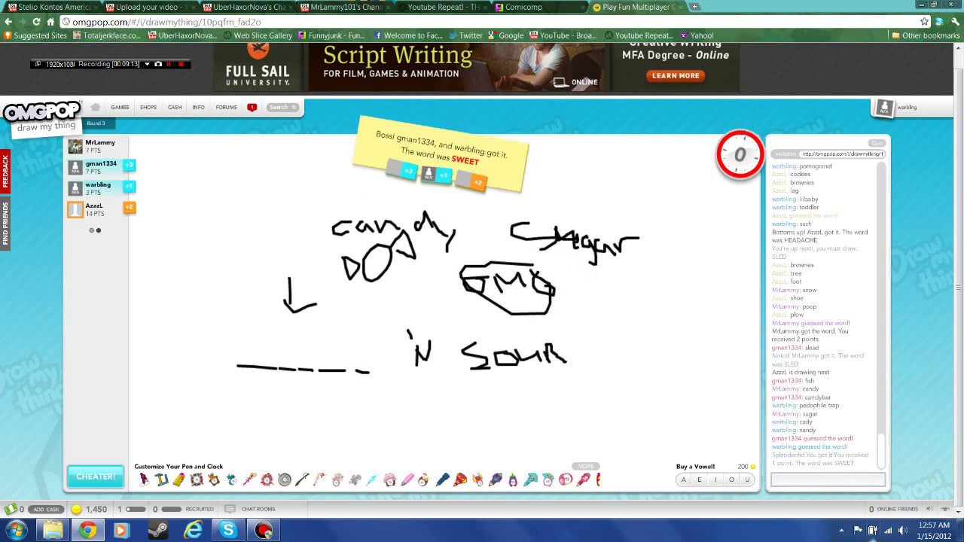